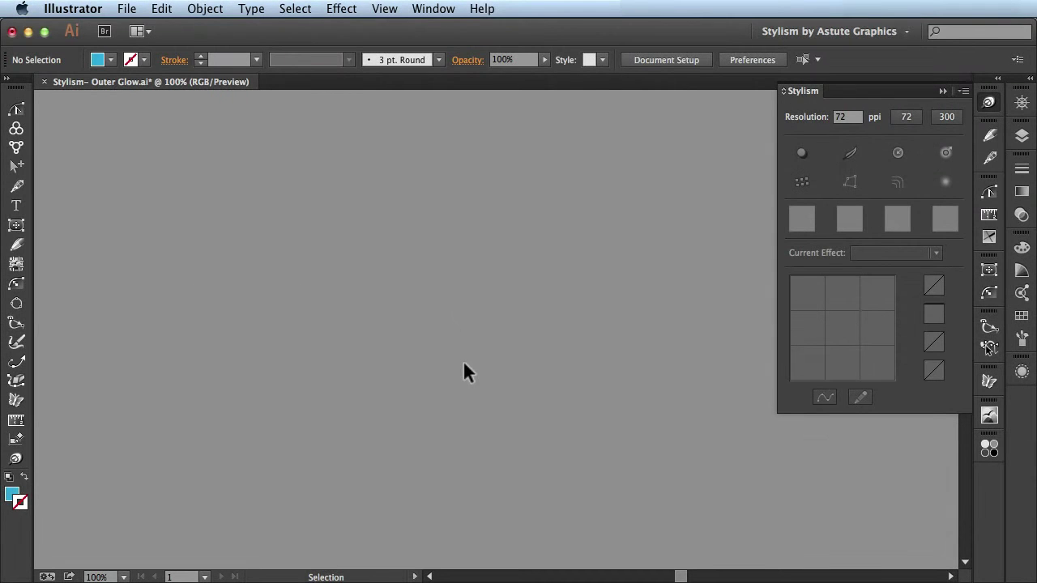
Step: Draw a large blue-filled circle from its centre using the Dynamic Shapes tool
left_click(16, 226)
left_click_drag(289, 327, 486, 312)
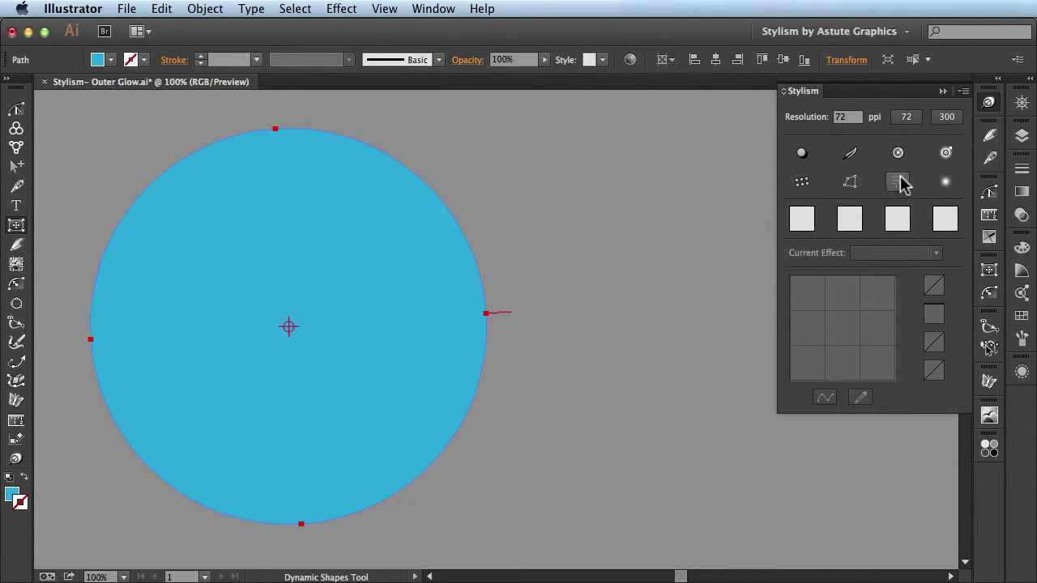
Step: Apply the Stylism Outer Glow and check its defaults: Screen, 75% opacity, 5 px blur
left_click(946, 154)
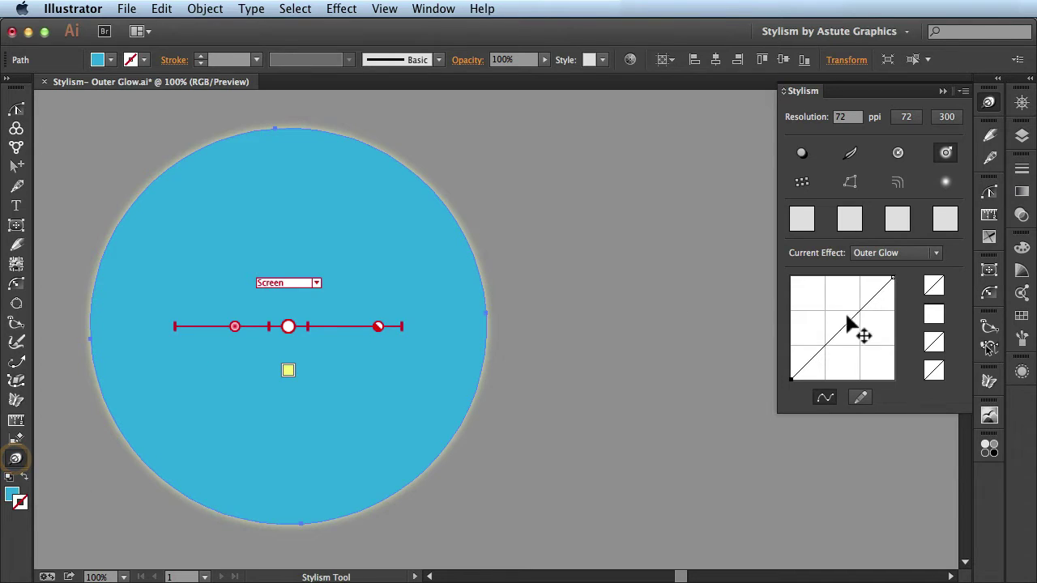
left_click(1022, 369)
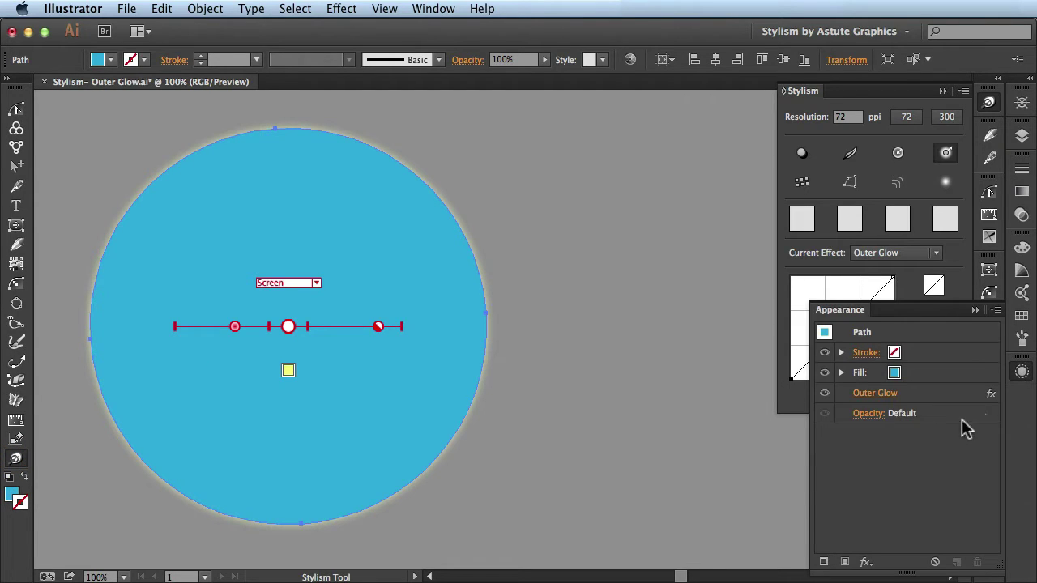
left_click(885, 394)
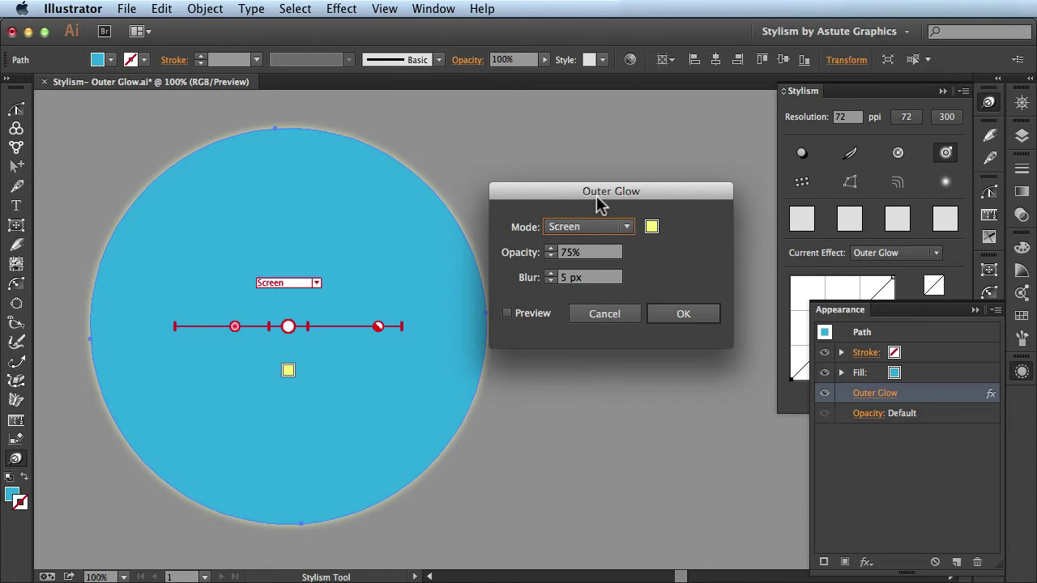
left_click(620, 313)
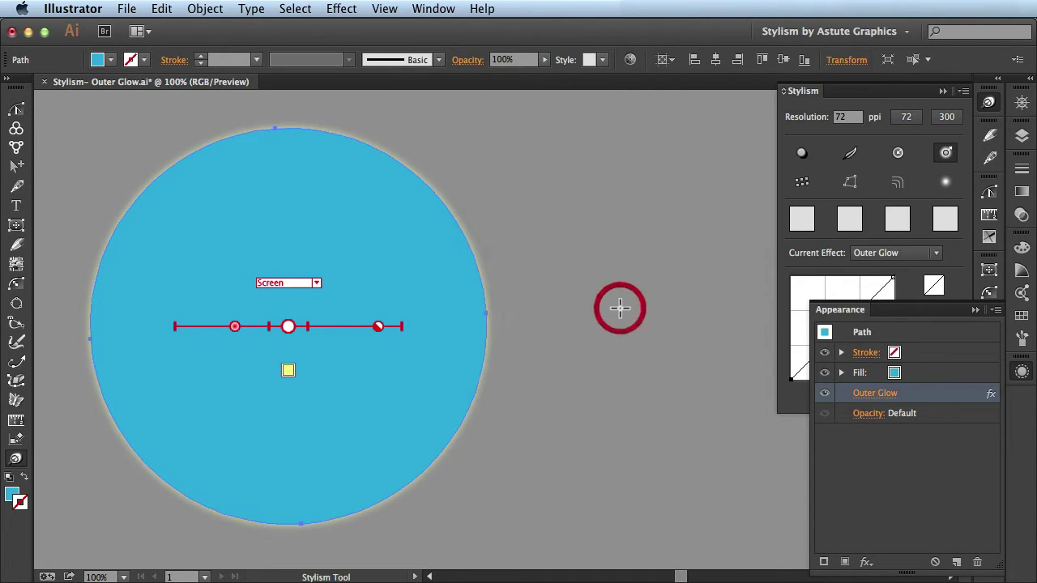
left_click(973, 311)
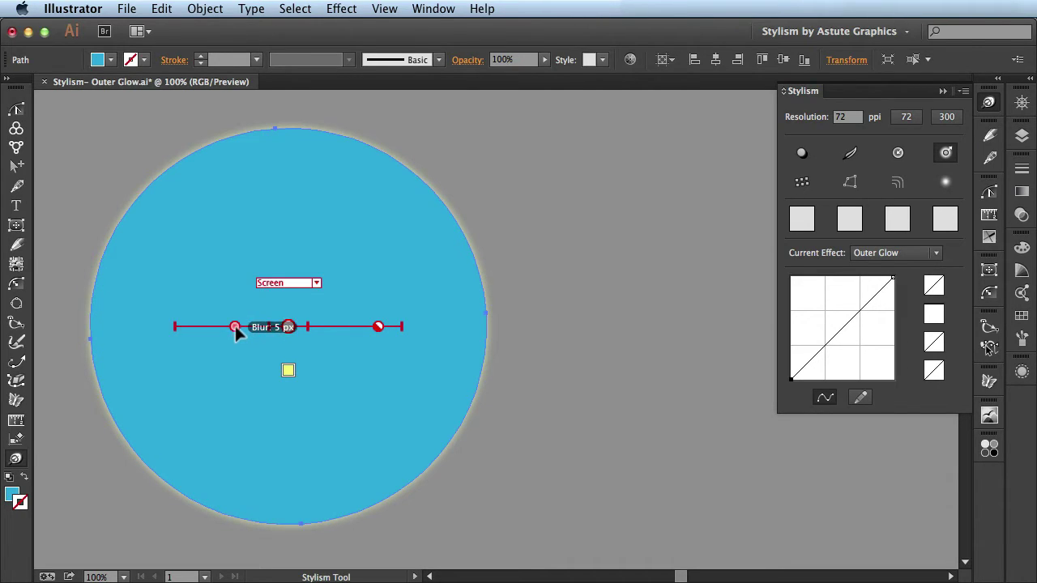
Step: Drag the glow blur to 0 px, then 144 px, then settle at about 12.7 px
left_click_drag(234, 327, 283, 354)
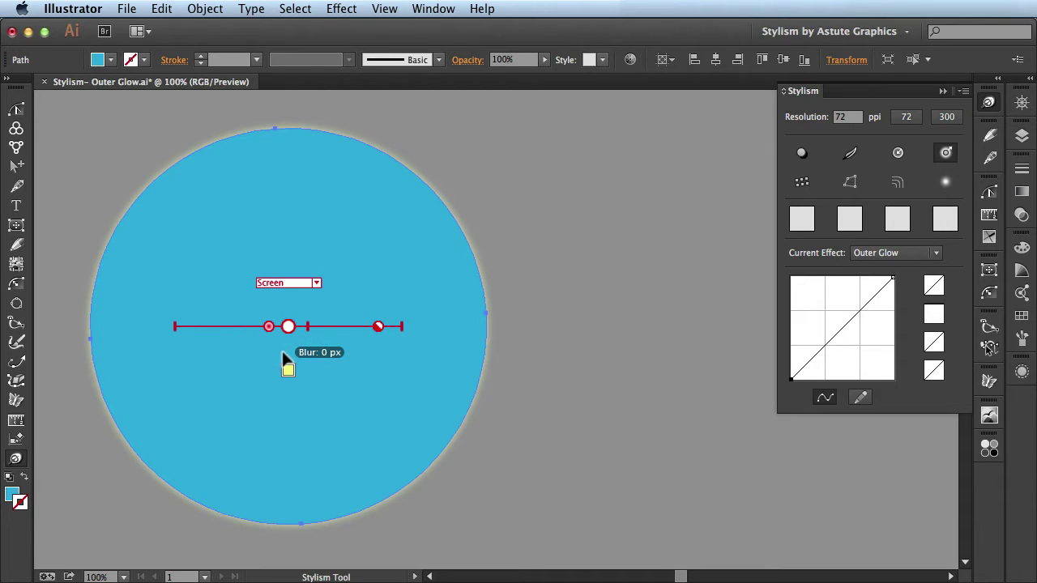
left_click_drag(283, 356, 284, 357)
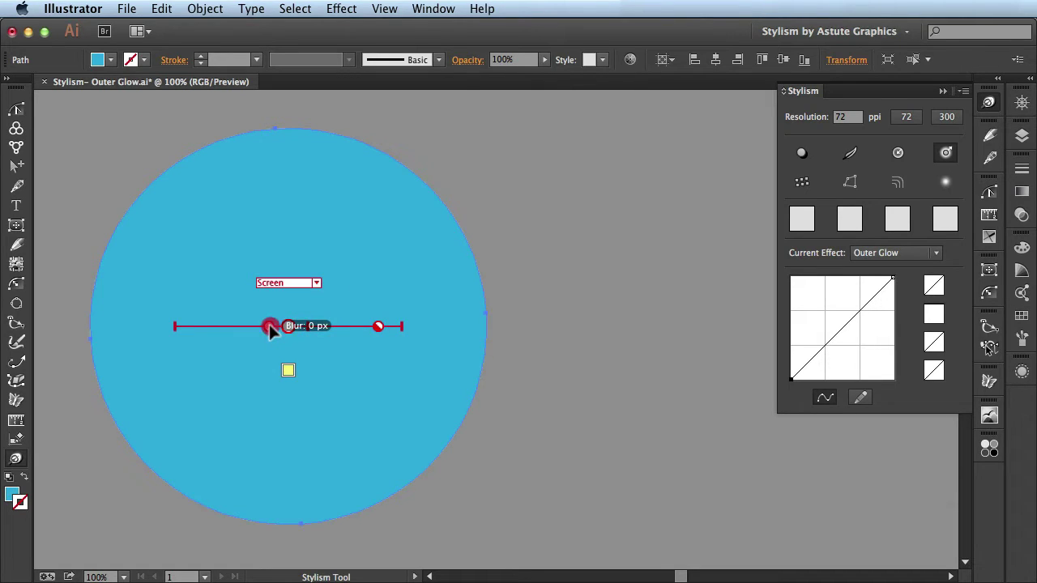
left_click_drag(269, 325, 162, 359)
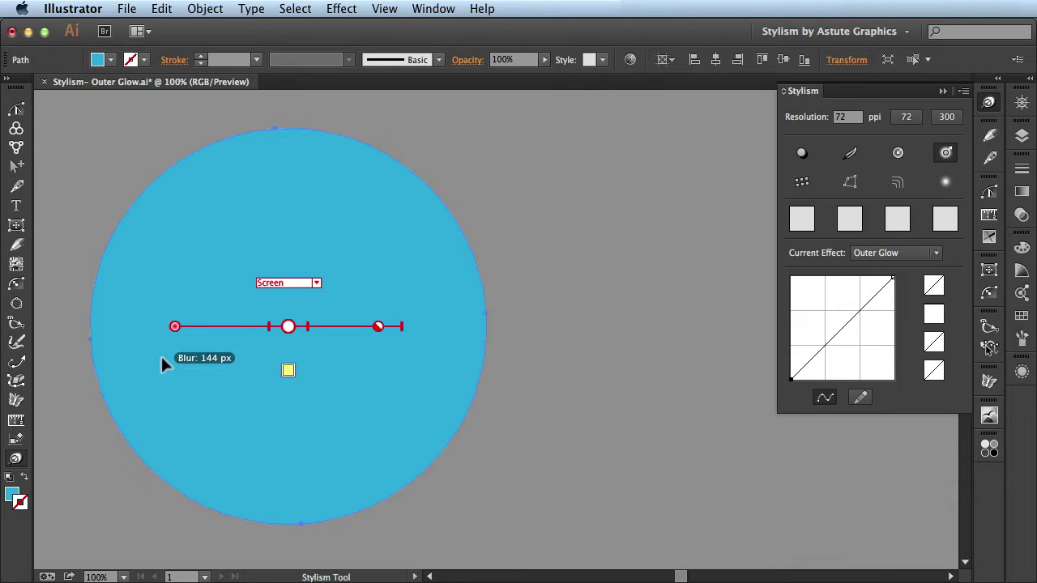
left_click_drag(161, 360, 162, 358)
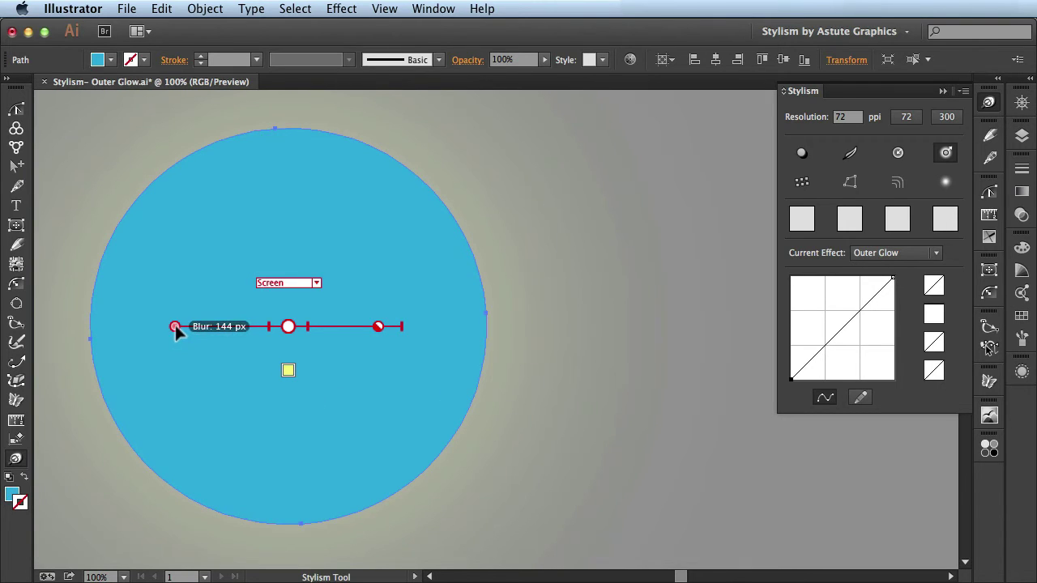
left_click_drag(175, 325, 222, 332)
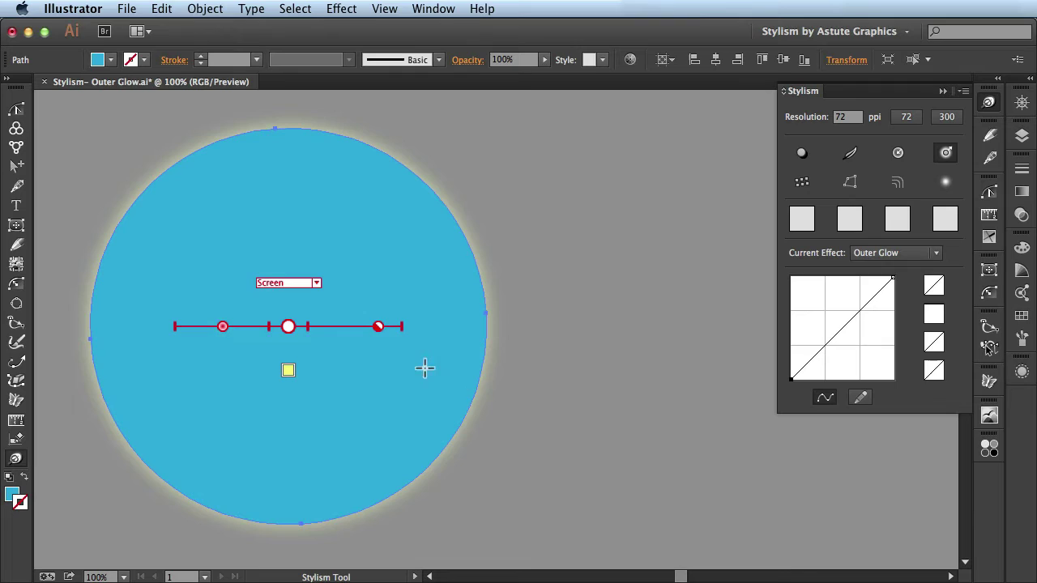
Step: Drag the on-canvas glow opacity handle, taking it from 75% toward about 52%
mouse_move(377, 328)
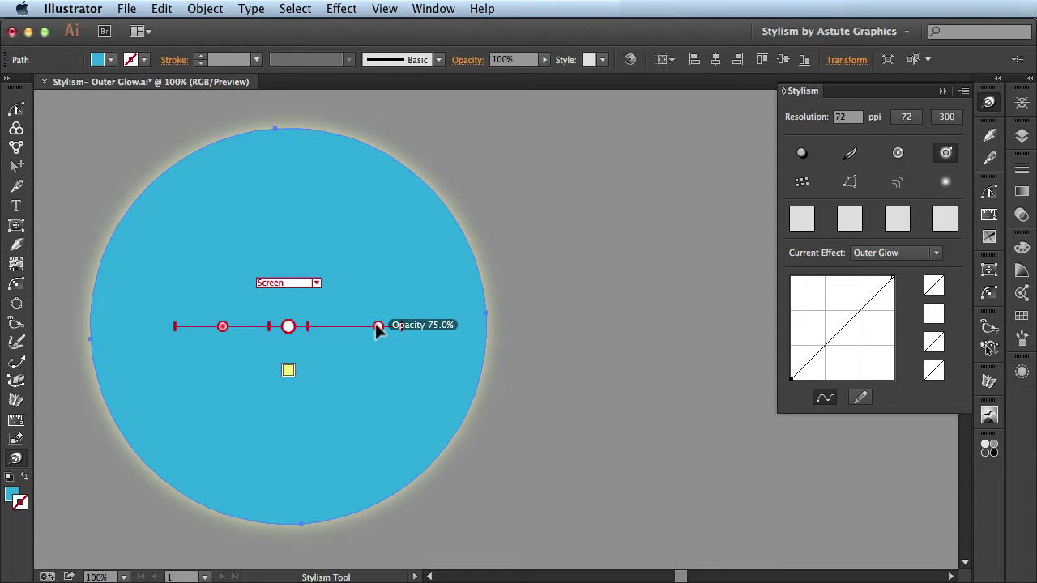
left_click_drag(378, 327, 361, 342)
Step: Using Cmd for finer control, readjust the glow blur to about 12.6 px
key("super")
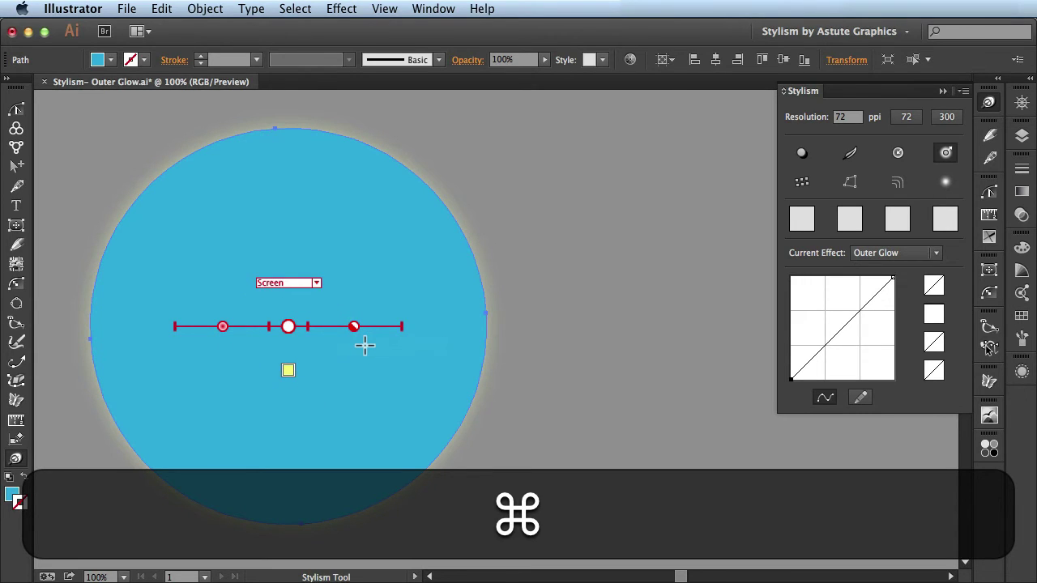
mouse_move(222, 329)
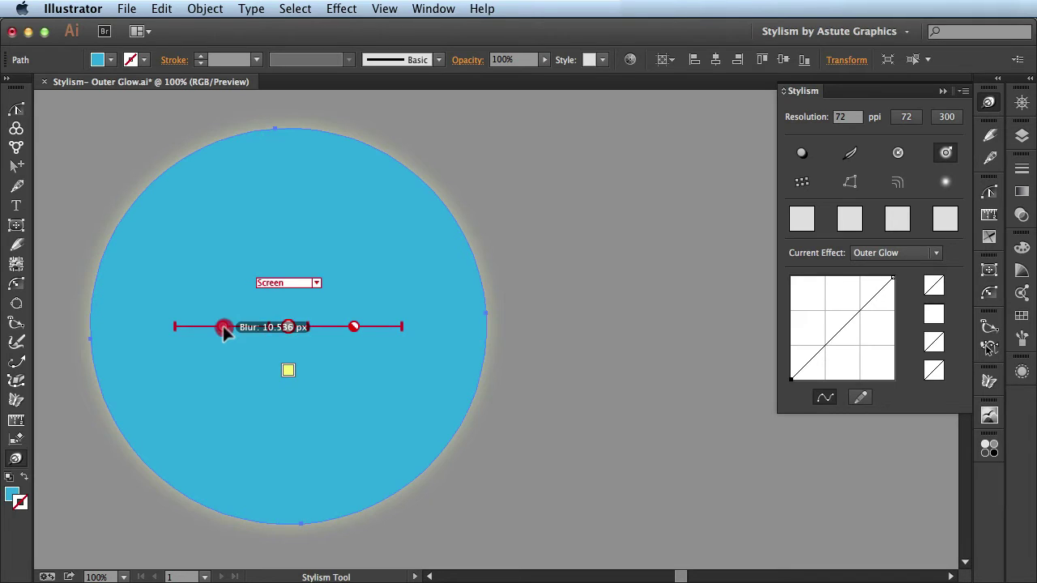
left_click_drag(222, 325, 206, 367)
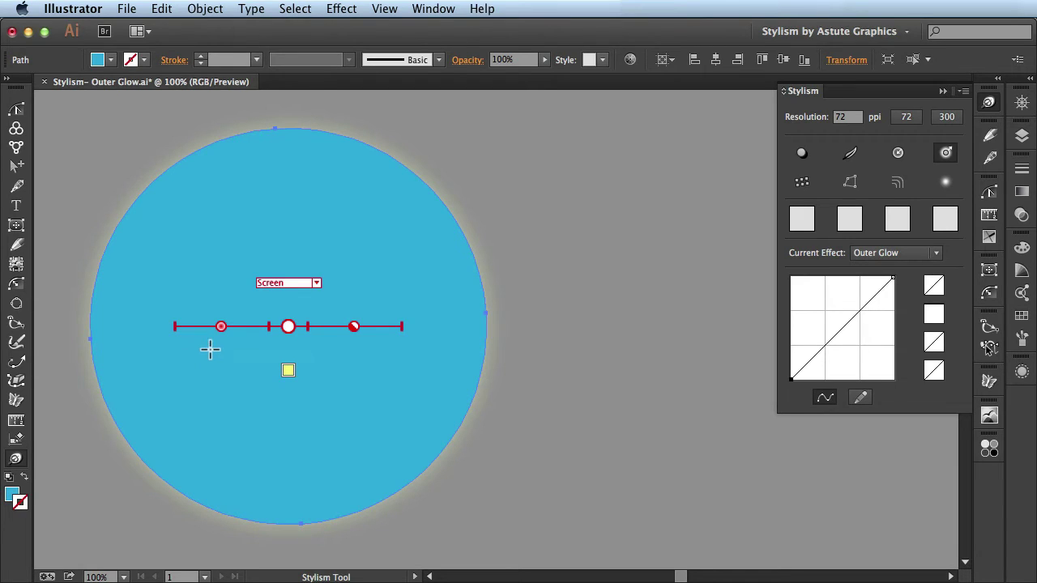
Step: Enter an exact 10 px blur for the outer glow
double_click(221, 326)
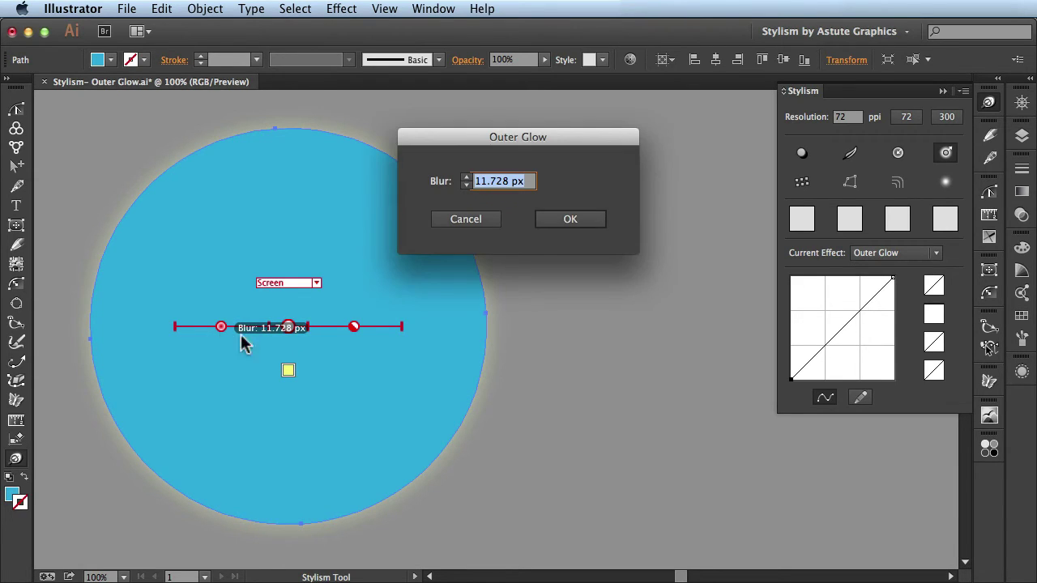
type("10")
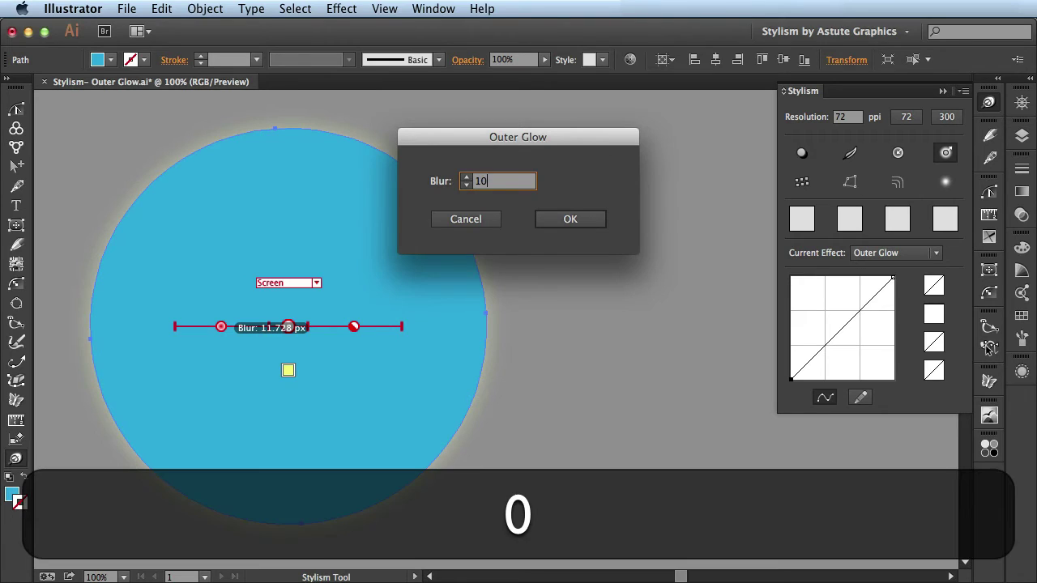
key("Return")
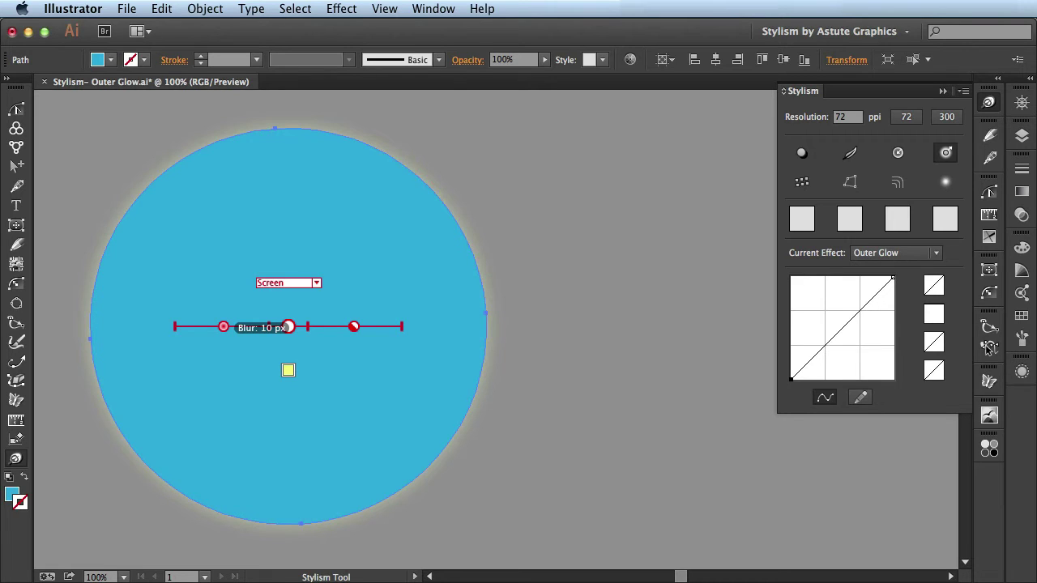
Step: Enter an exact 50% opacity for the outer glow
double_click(353, 332)
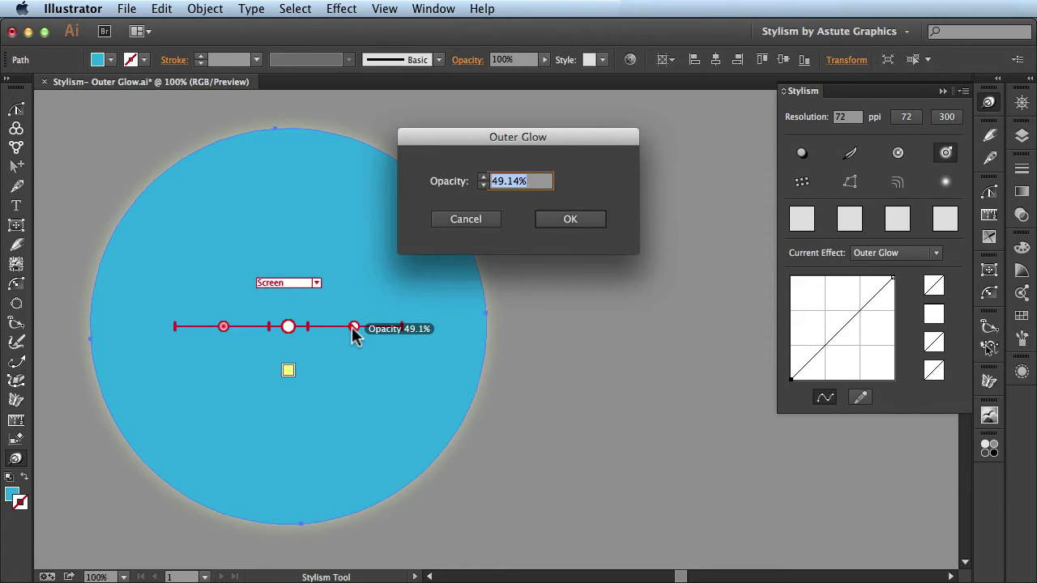
type("50")
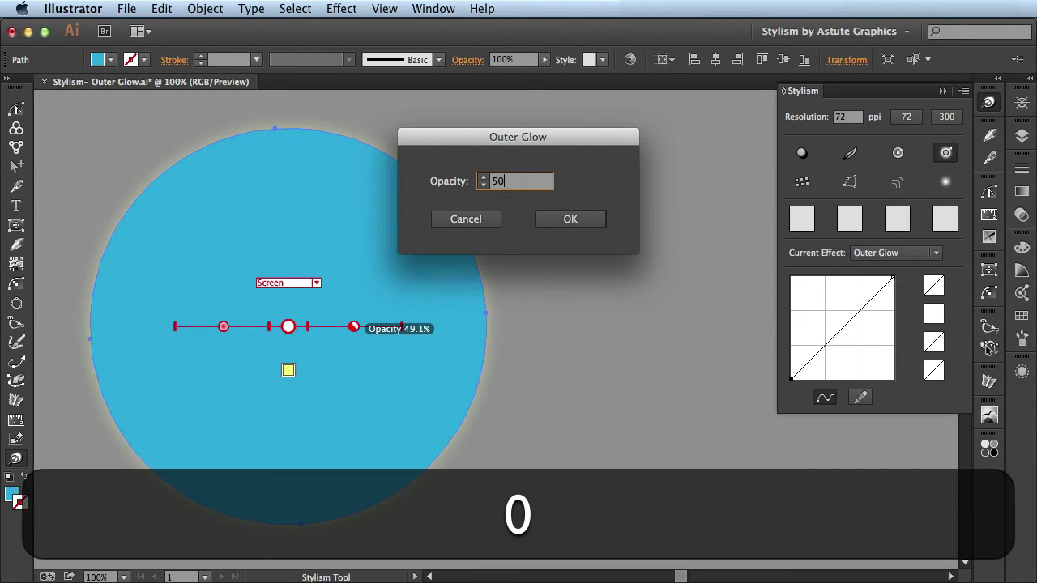
key("Return")
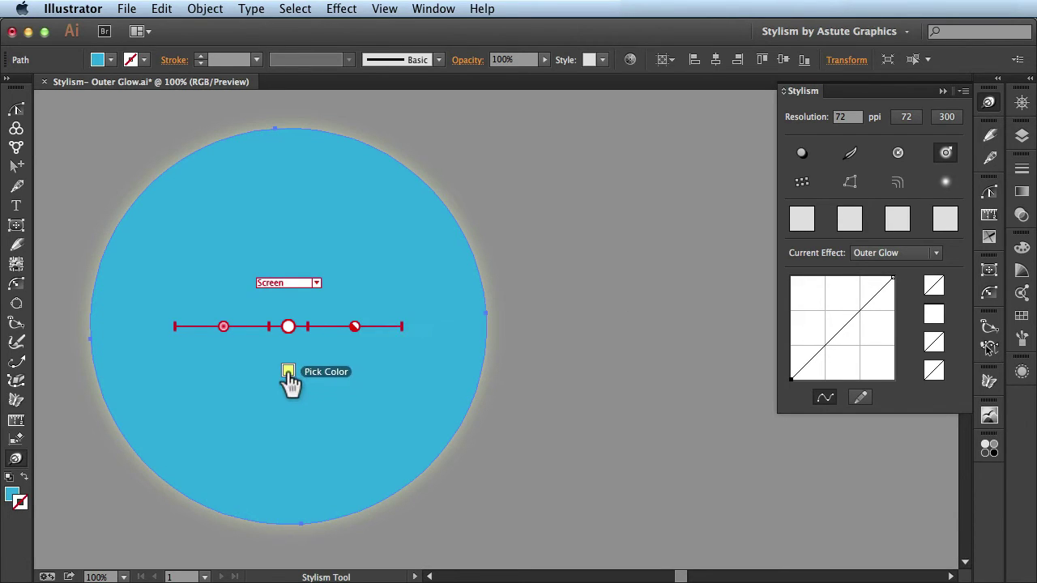
Step: Change the glow colour to green 62F462 and its blend mode to Overlay
left_click(288, 373)
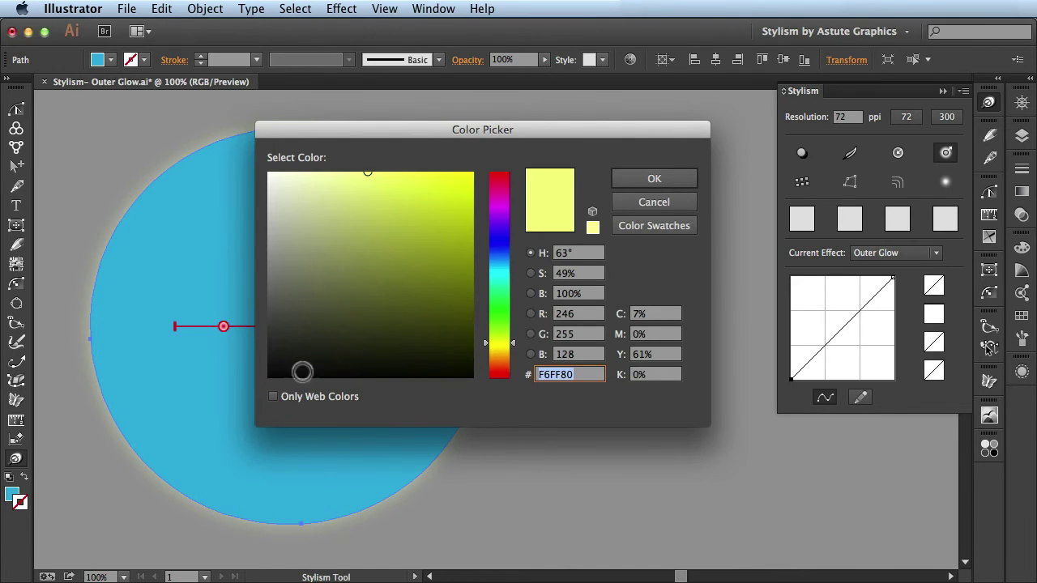
left_click(496, 309)
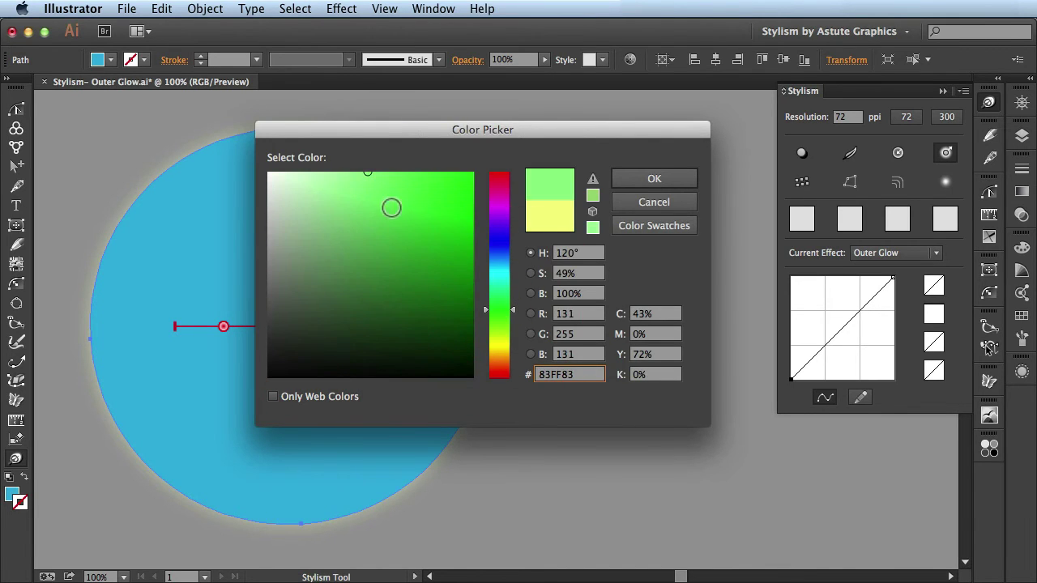
left_click(391, 180)
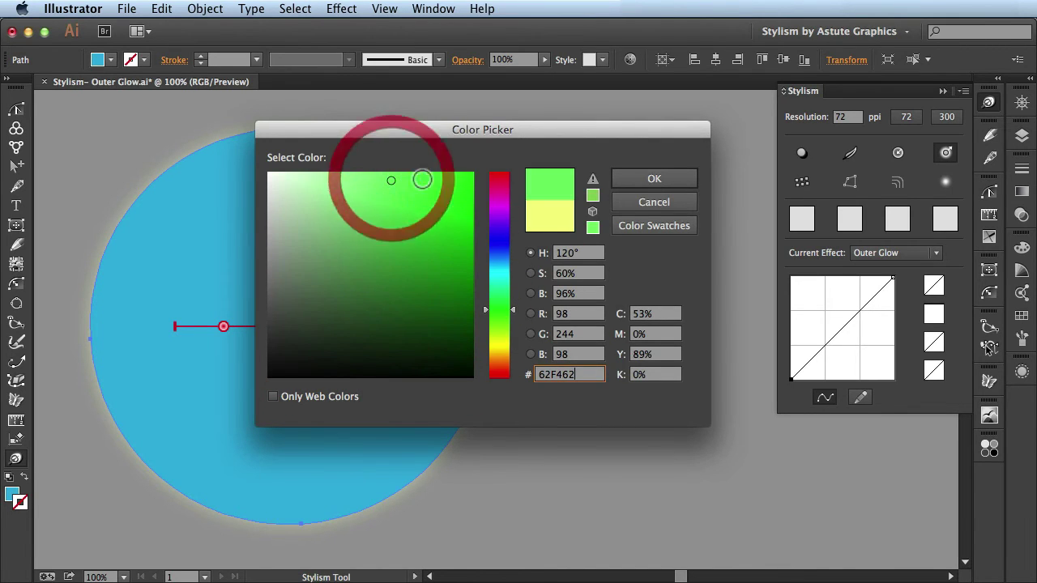
left_click(644, 179)
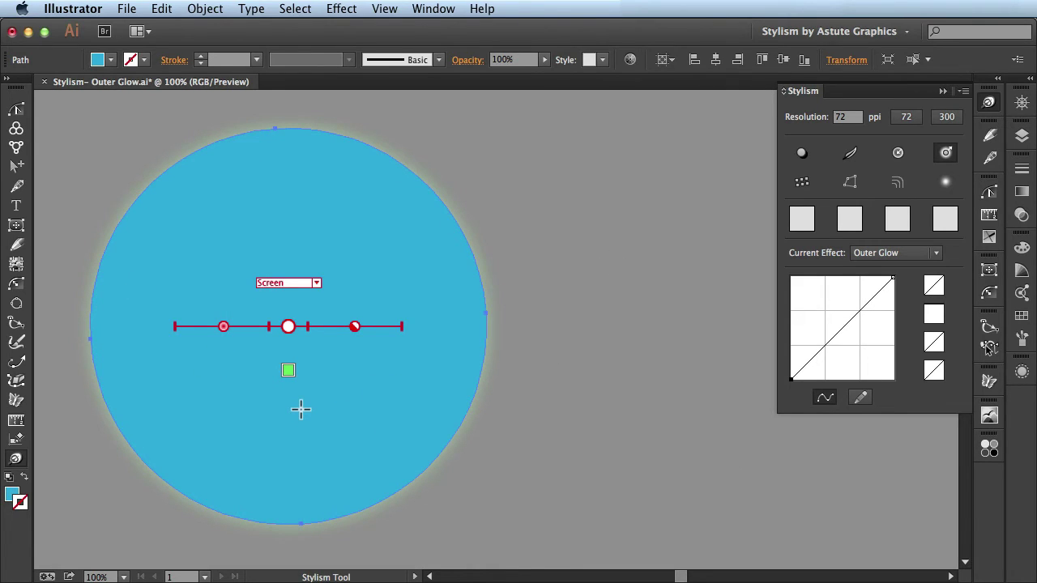
left_click(316, 284)
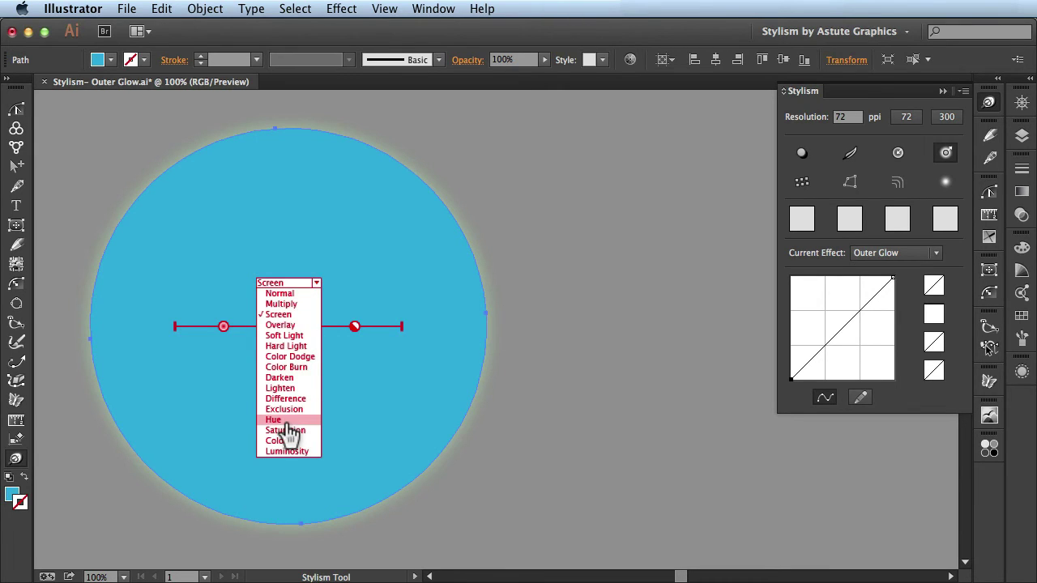
left_click(283, 325)
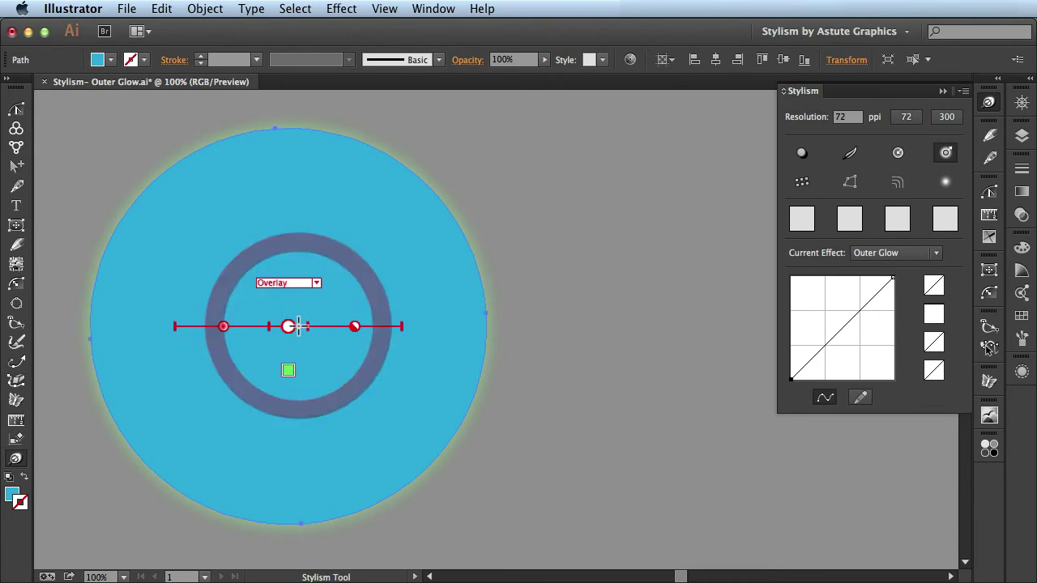
Step: Set the Stylism effect resolution to 20 ppi
left_click(857, 118)
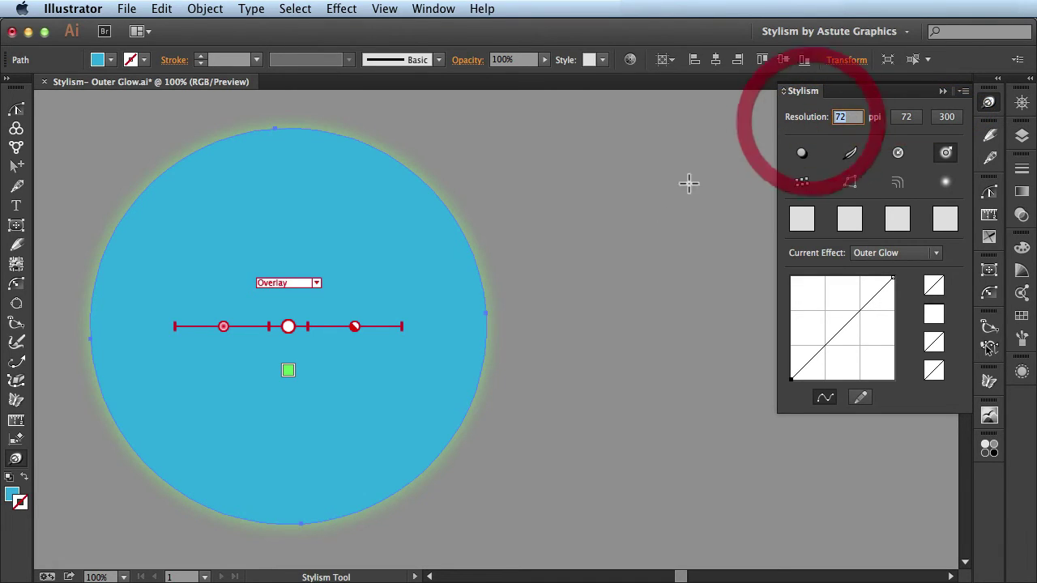
type("20")
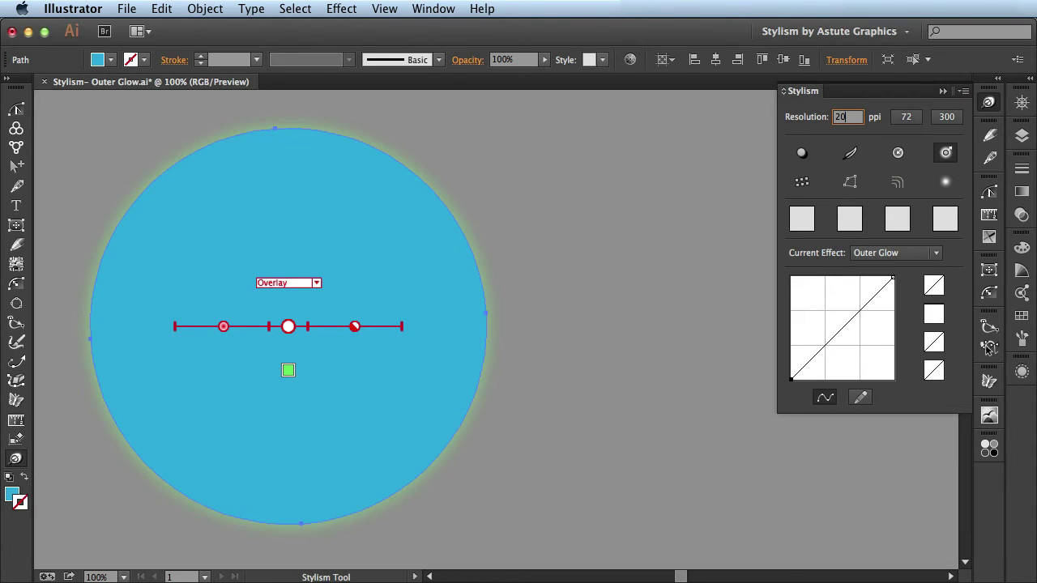
key("Return")
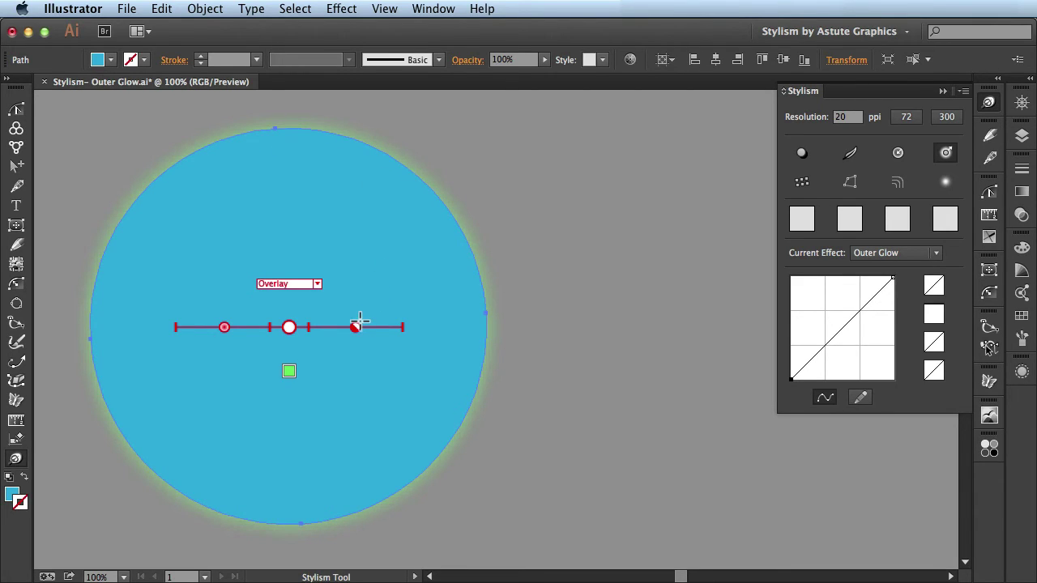
Step: Raise the glow opacity further, then try 300 ppi and return resolution to 72 ppi
mouse_move(357, 328)
left_click_drag(356, 327, 388, 327)
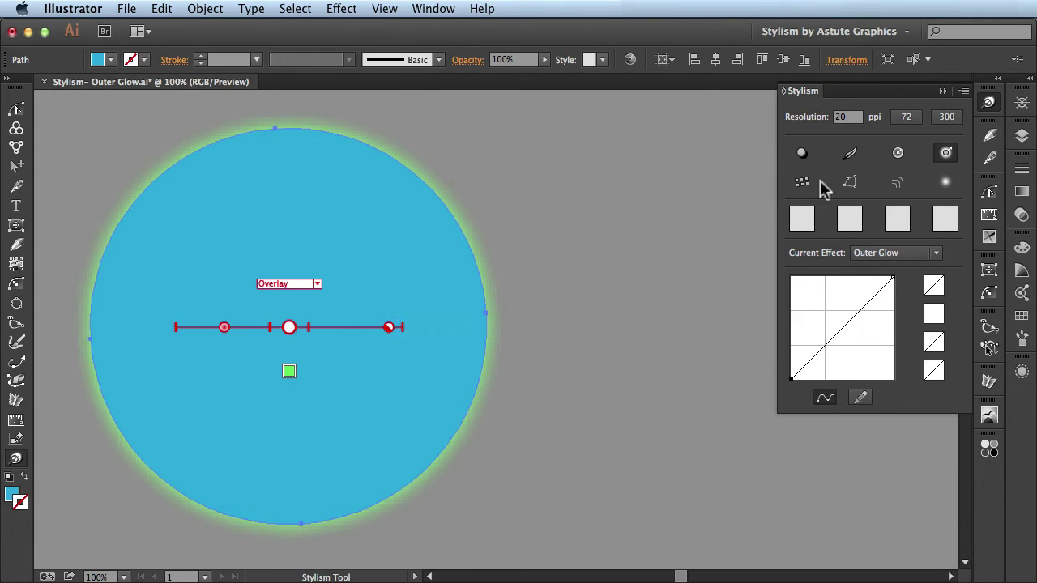
left_click(949, 122)
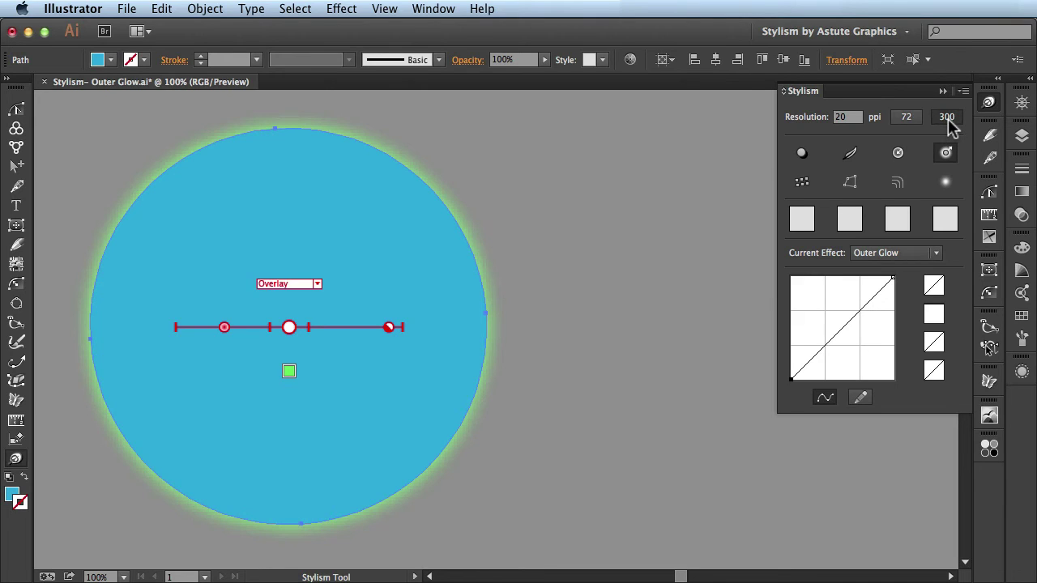
left_click(946, 117)
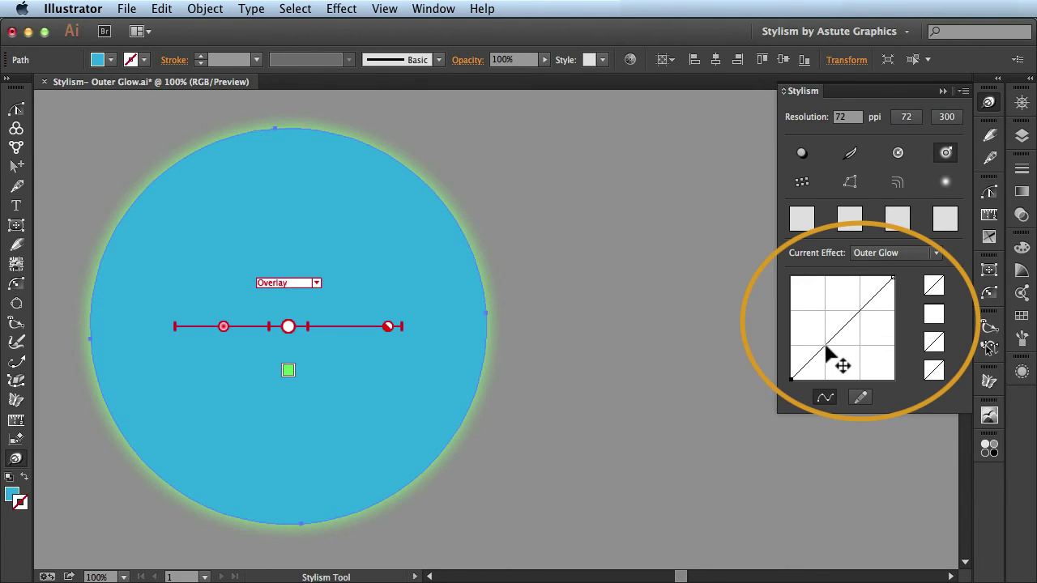
Step: Bend the glow falloff curve into a multi-peak wave, creating a banded green ring
left_click_drag(825, 347, 800, 336)
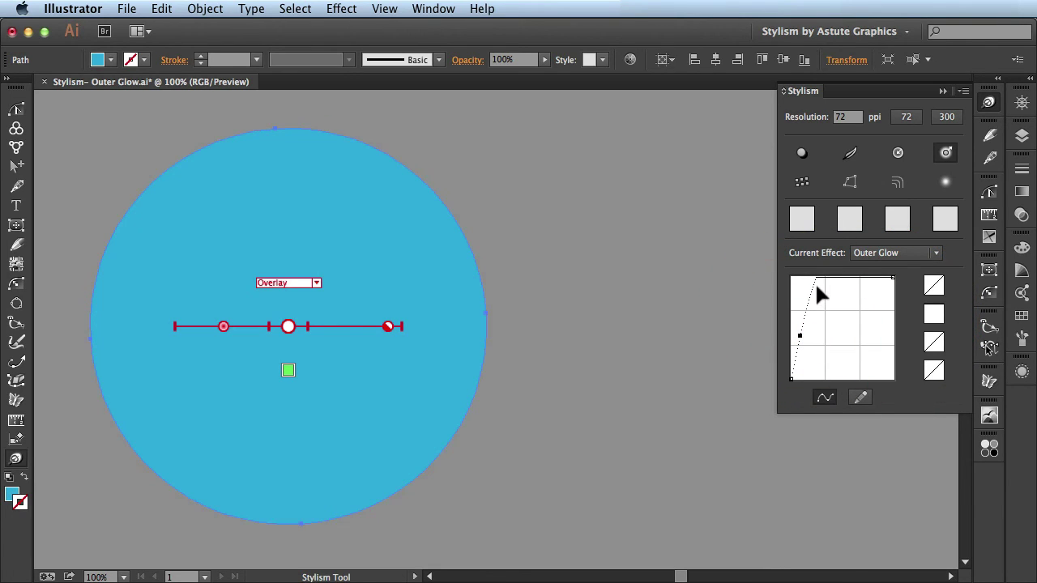
left_click_drag(814, 288, 836, 301)
left_click(831, 296)
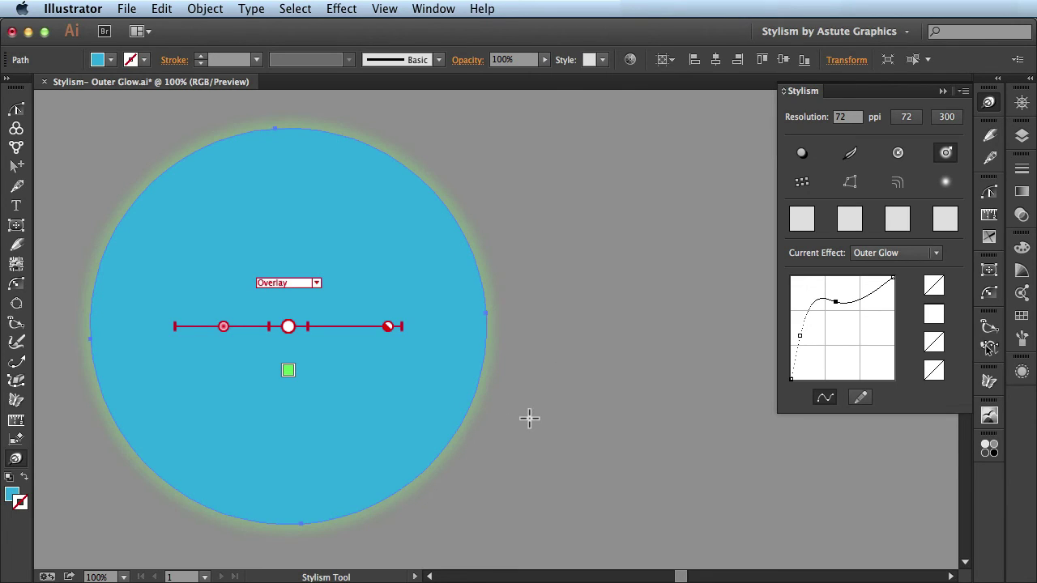
mouse_move(836, 301)
left_mouse_down()
mouse_move(815, 292)
mouse_move(835, 285)
mouse_move(829, 351)
mouse_move(870, 353)
mouse_move(846, 318)
left_mouse_up()
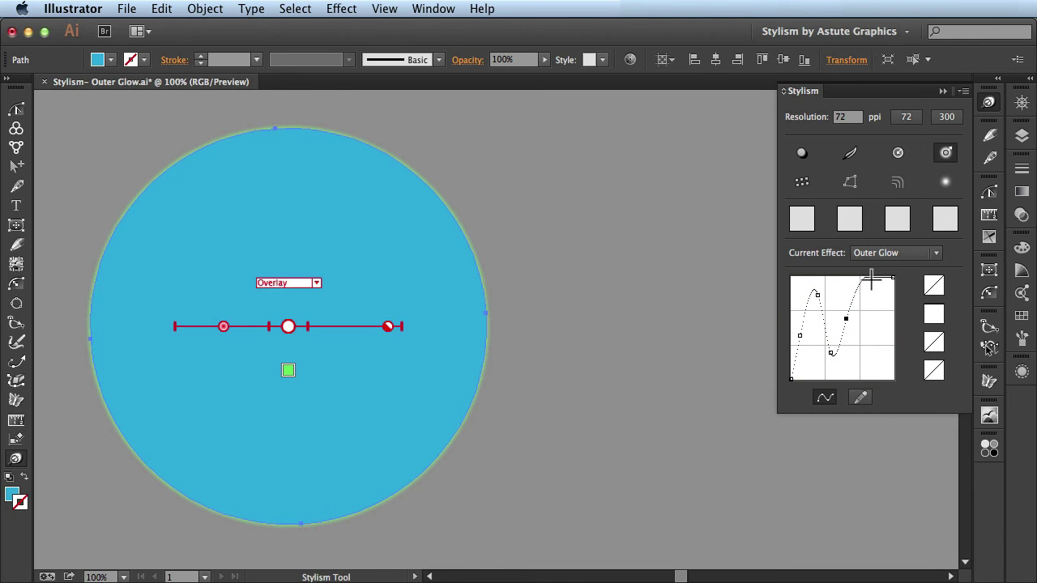
left_click_drag(870, 279, 872, 371)
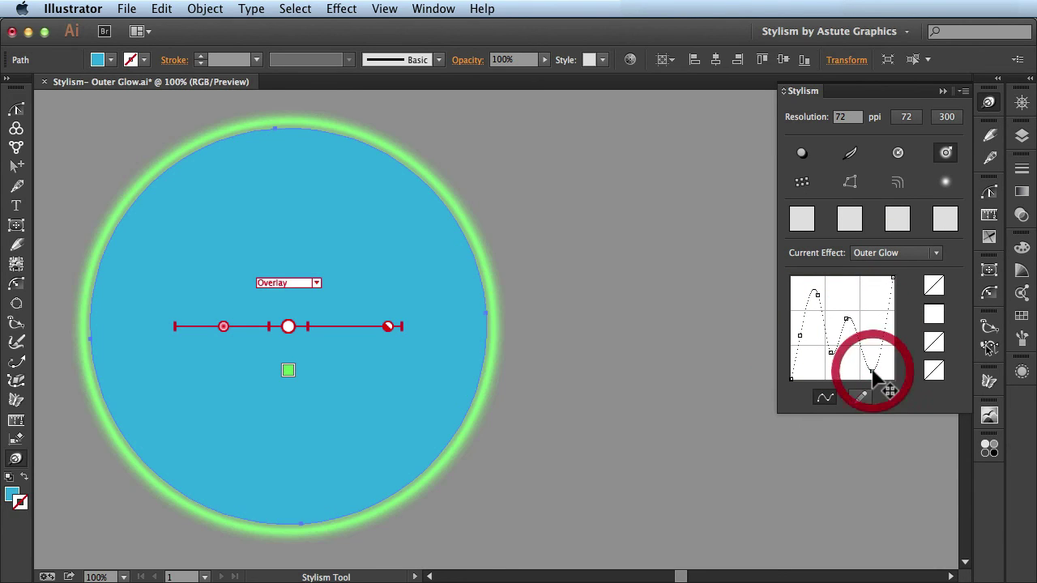